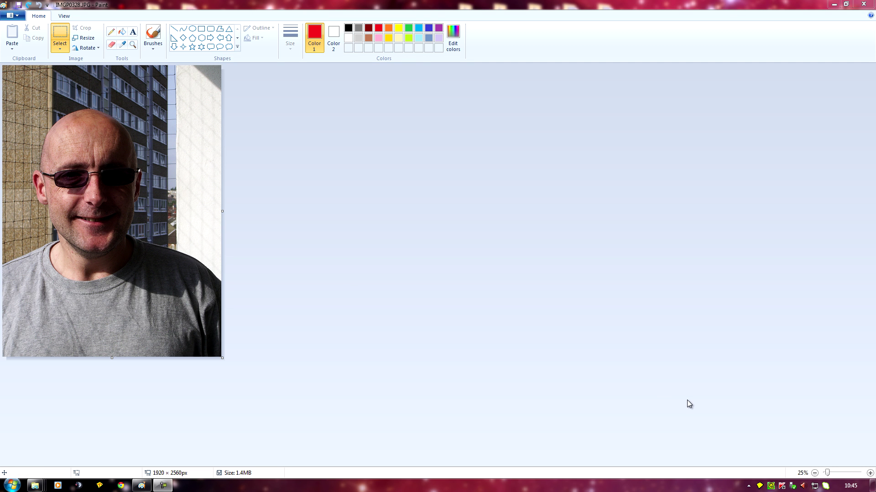
- Raise the zoom from 25% to 50% for a closer view of the face
{"action": "left_click", "coordinate": [832, 474]}
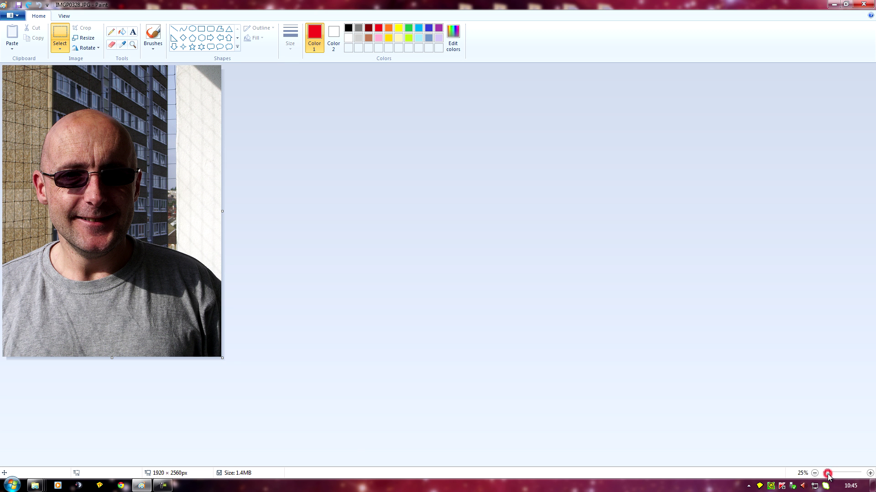
{"action": "left_click", "coordinate": [832, 474]}
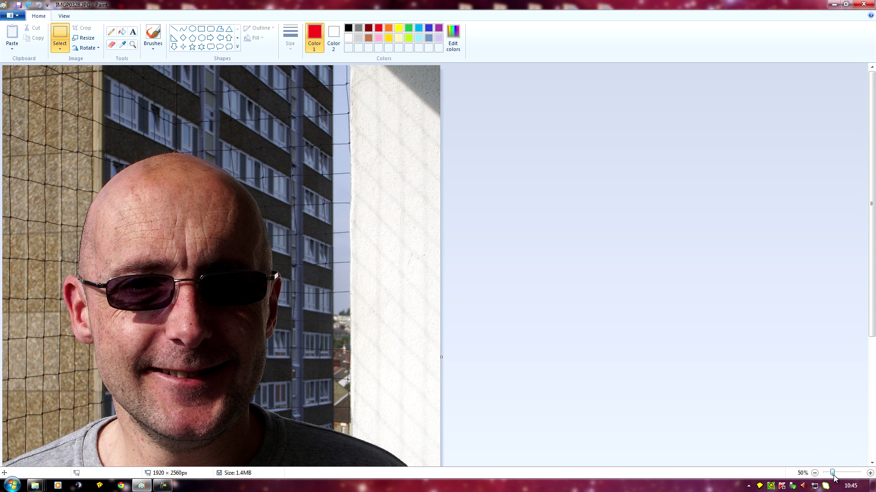
- Zoom back to 25%, then crop a rectangle around the head and shoulders to 1165 × 1781 px
{"action": "left_click_drag", "start_coordinate": [833, 475], "coordinate": [830, 477]}
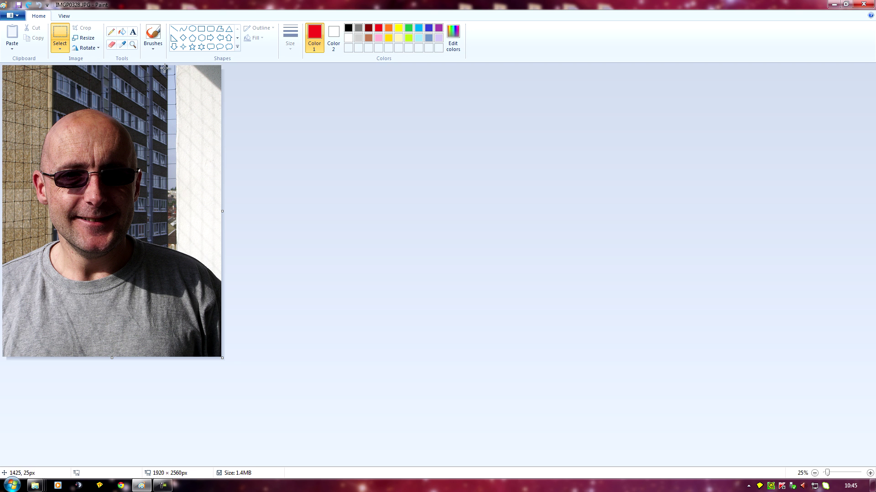
{"action": "left_click", "coordinate": [60, 51]}
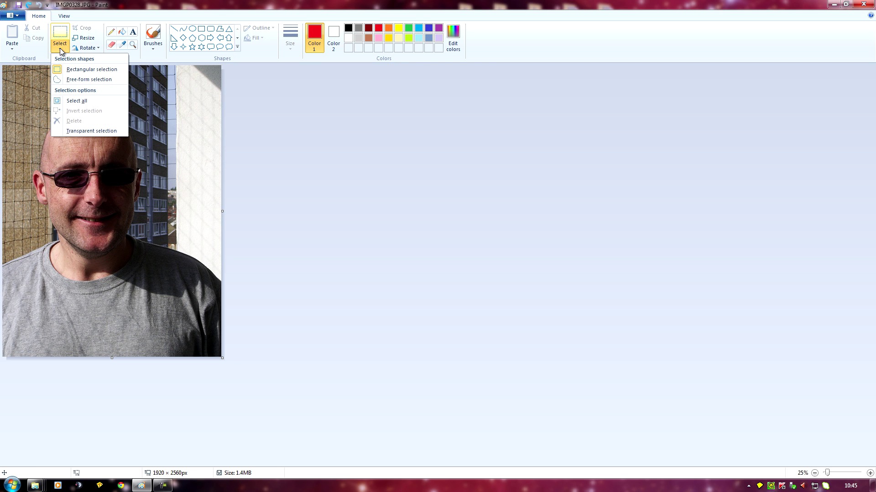
{"action": "left_click", "coordinate": [86, 73]}
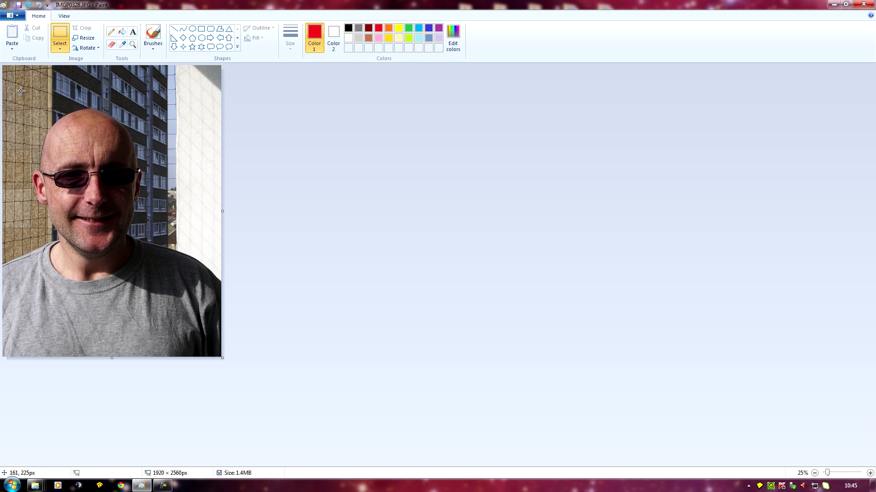
{"action": "left_click_drag", "start_coordinate": [21, 89], "coordinate": [153, 292]}
{"action": "left_click_drag", "start_coordinate": [152, 292], "coordinate": [153, 291]}
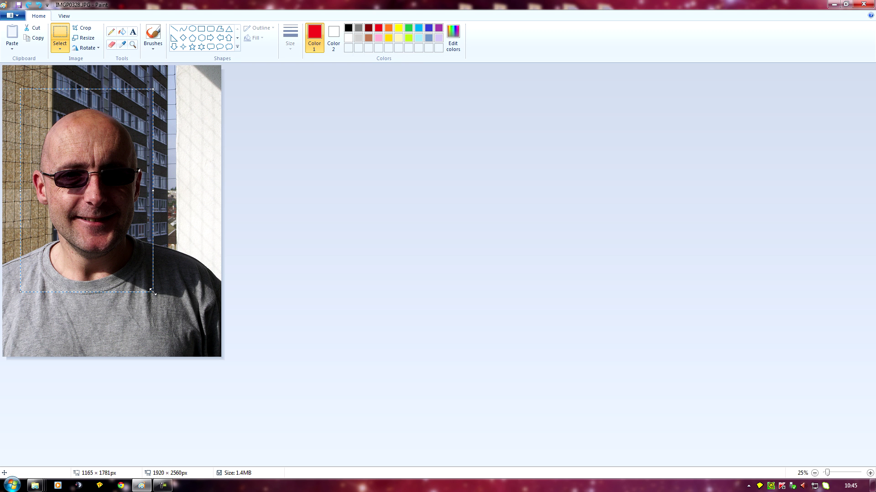
{"action": "left_click", "coordinate": [86, 29]}
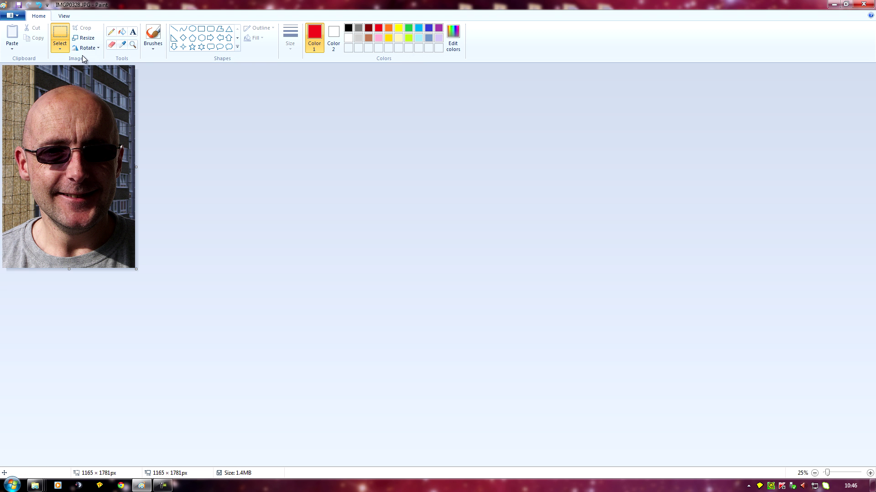
- Resize in pixels with aspect ratio kept, setting the width to 50 for a 50 × 76 px image
{"action": "left_click", "coordinate": [87, 39]}
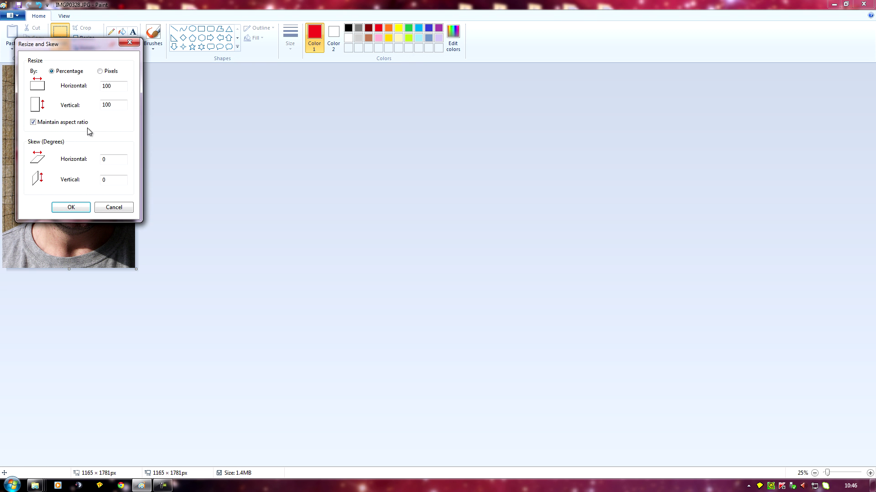
{"action": "left_click", "coordinate": [100, 71]}
{"action": "double_click", "coordinate": [121, 85]}
{"action": "type", "text": "50"}
{"action": "left_click", "coordinate": [77, 208]}
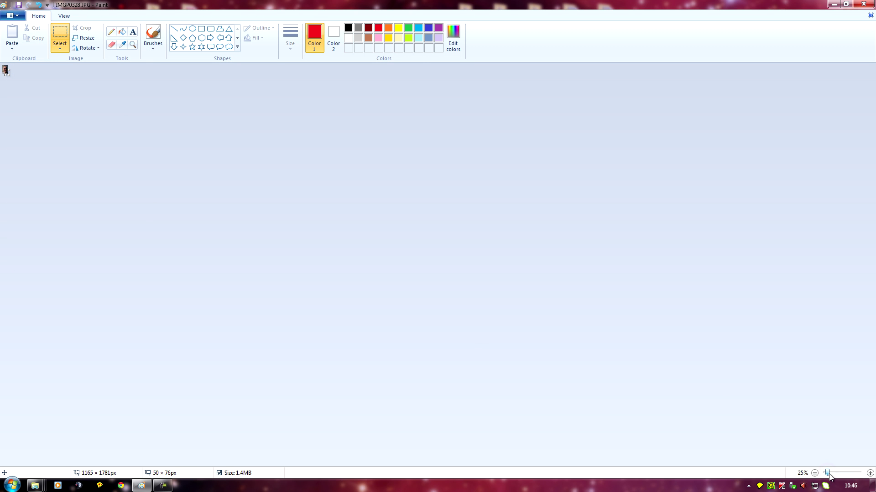
- Zoom to 800% and turn on View > Gridlines to see each pixel
{"action": "left_click_drag", "start_coordinate": [828, 474], "coordinate": [861, 475]}
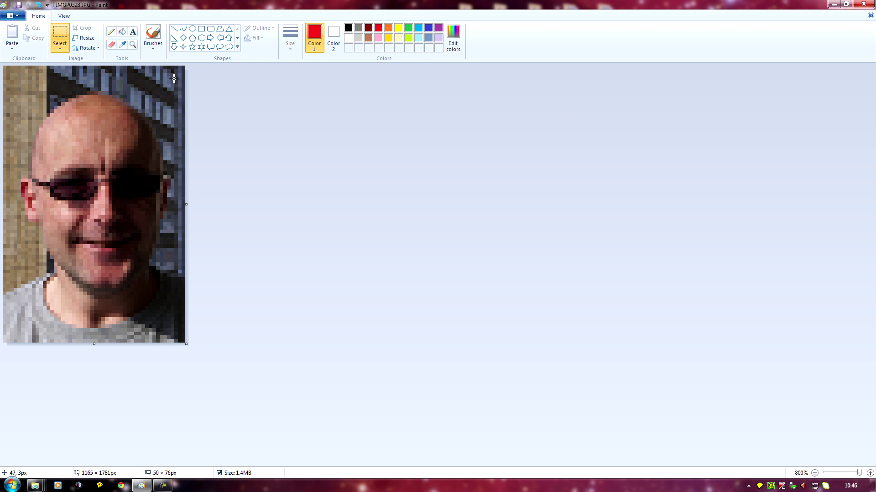
{"action": "left_click", "coordinate": [64, 16]}
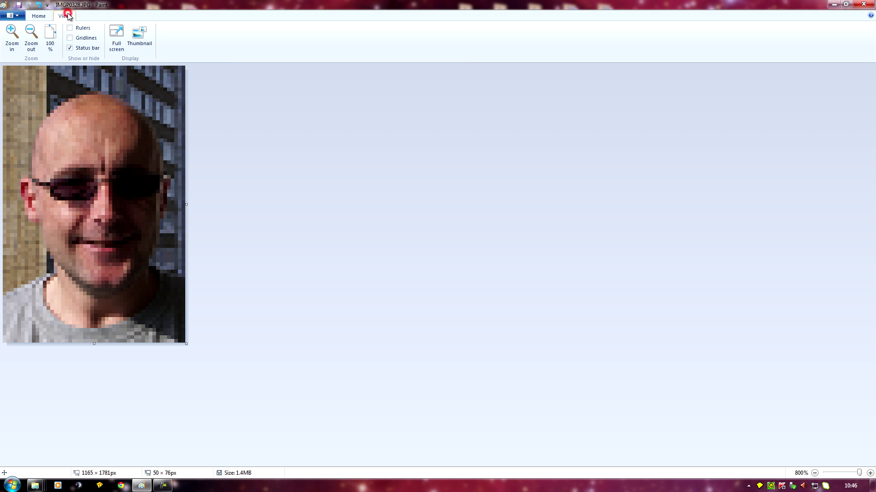
{"action": "left_click", "coordinate": [85, 41]}
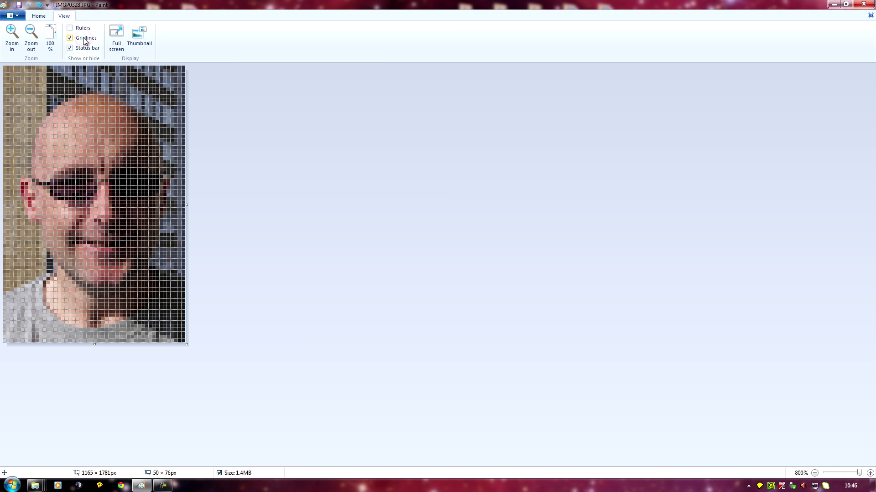
{"action": "left_click", "coordinate": [38, 16]}
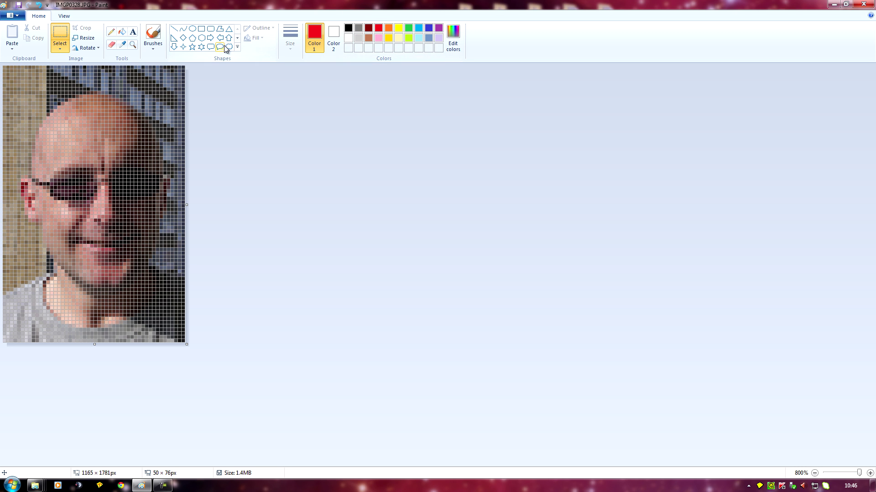
- With the red Pencil, mark one pixel above the head near the top edge and one below the chin
{"action": "left_click", "coordinate": [111, 32]}
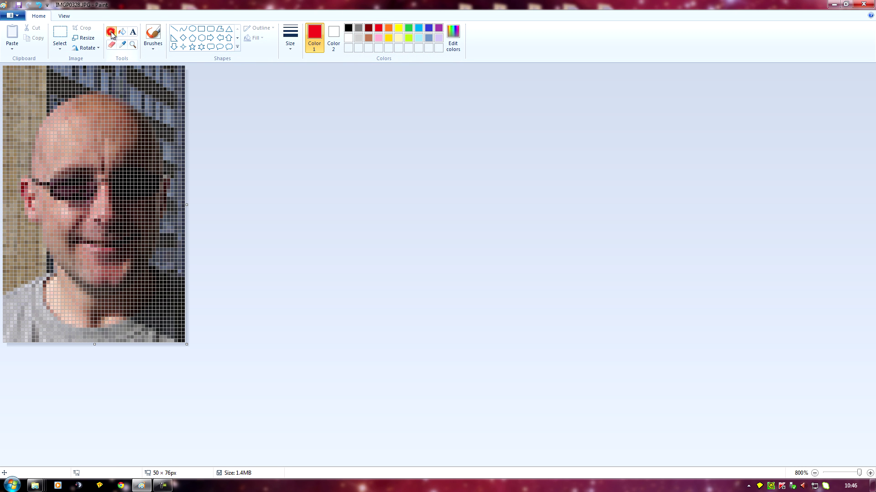
{"action": "left_click", "coordinate": [108, 81]}
{"action": "left_click", "coordinate": [104, 304]}
- Select a 50 × 60 px rectangle spanning the two red marks and crop to it
{"action": "left_click", "coordinate": [59, 51]}
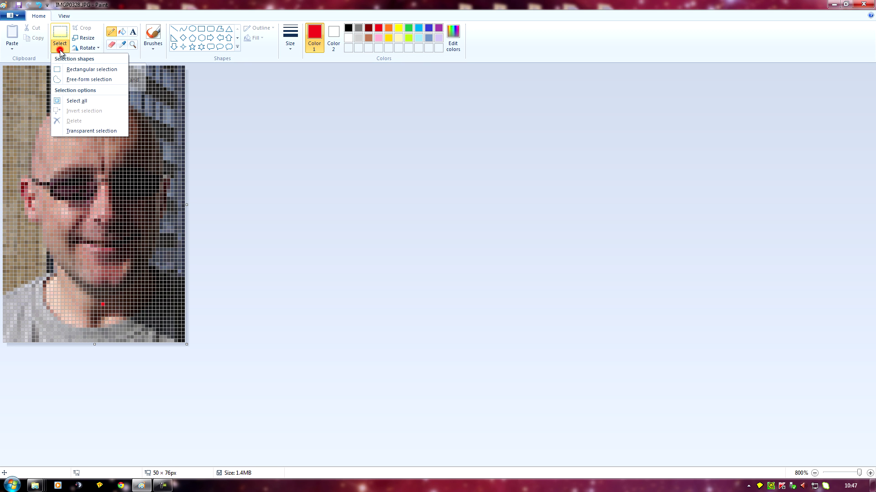
{"action": "left_click", "coordinate": [85, 69]}
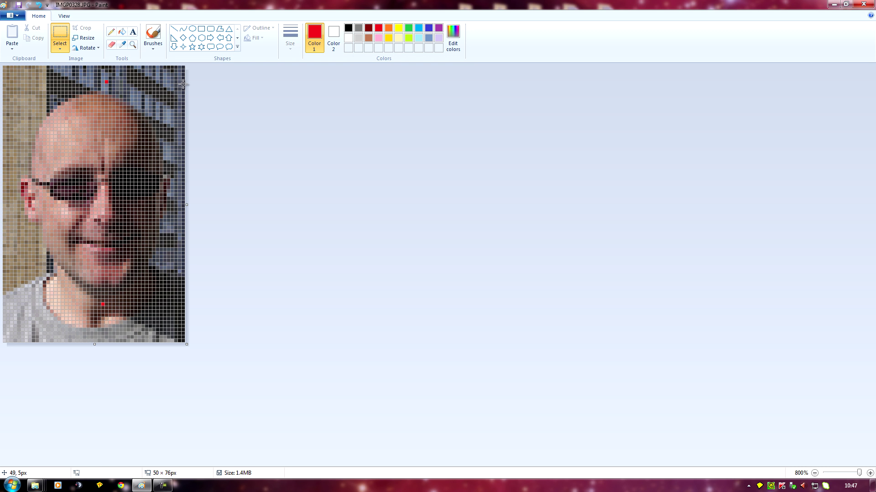
{"action": "left_click_drag", "start_coordinate": [183, 84], "coordinate": [2, 301]}
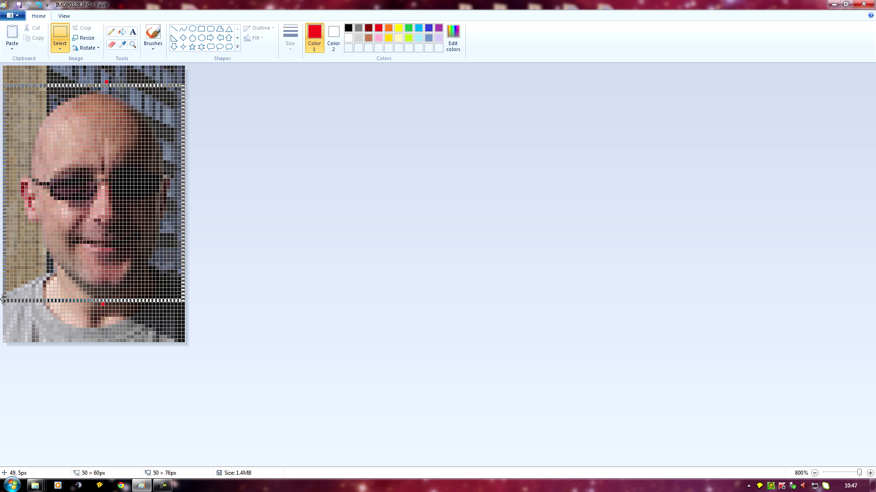
{"action": "left_click_drag", "start_coordinate": [2, 301], "coordinate": [2, 303]}
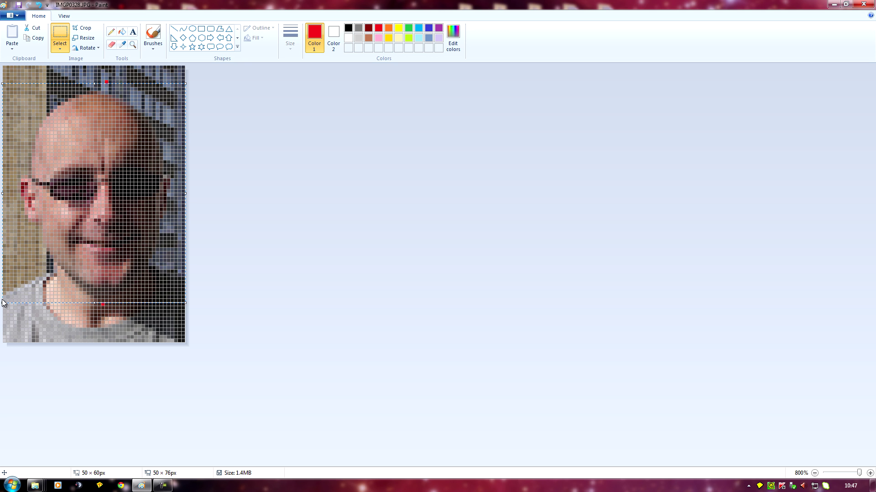
{"action": "left_click", "coordinate": [84, 28]}
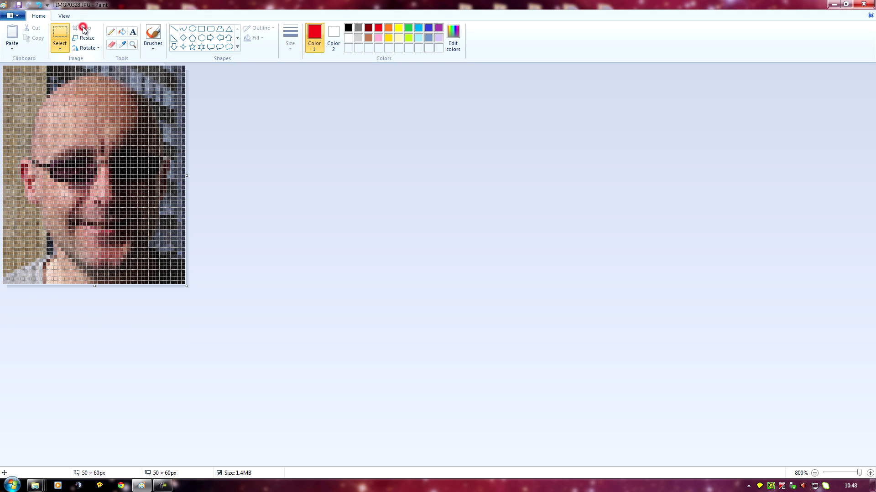
- Untick Gridlines on the View tab and go back to Home
{"action": "left_click", "coordinate": [61, 16]}
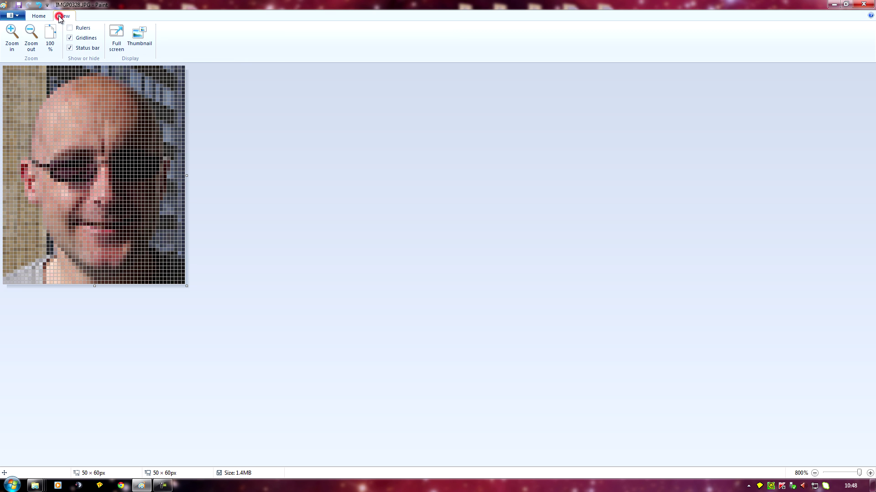
{"action": "left_click", "coordinate": [71, 39]}
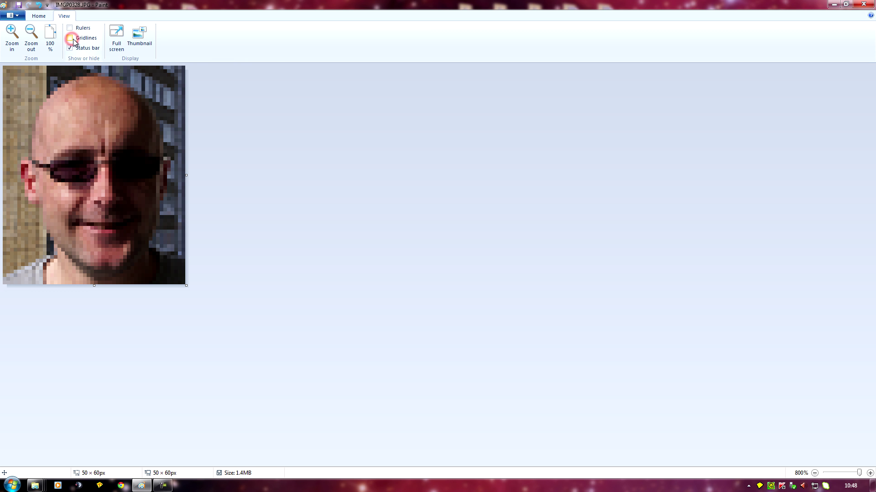
{"action": "left_click", "coordinate": [38, 17]}
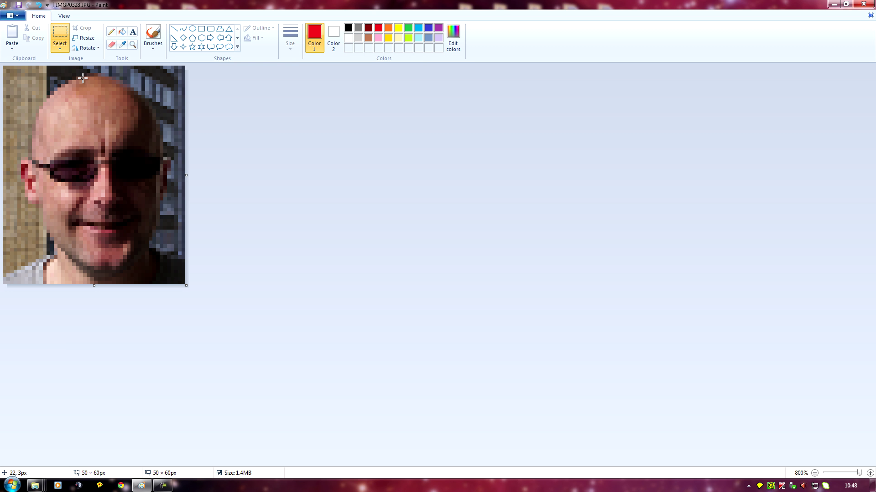
{"action": "left_click", "coordinate": [88, 39]}
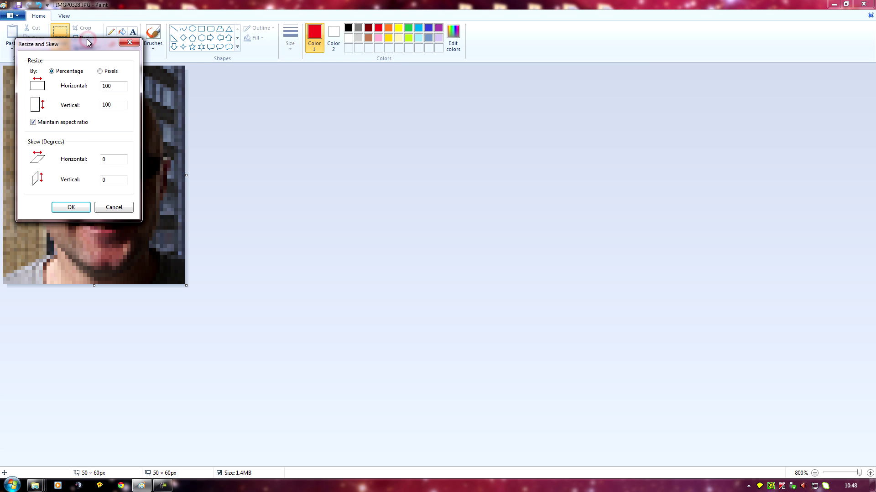
{"action": "left_click", "coordinate": [100, 72]}
{"action": "left_click", "coordinate": [115, 208]}
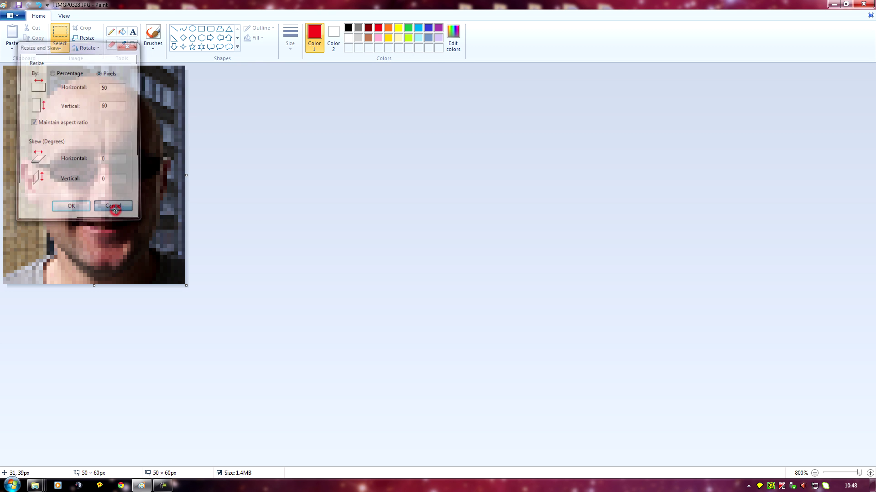
- Show the Save as format list (PNG, JPEG, BMP, GIF) from the Paint menu
{"action": "left_click", "coordinate": [18, 16]}
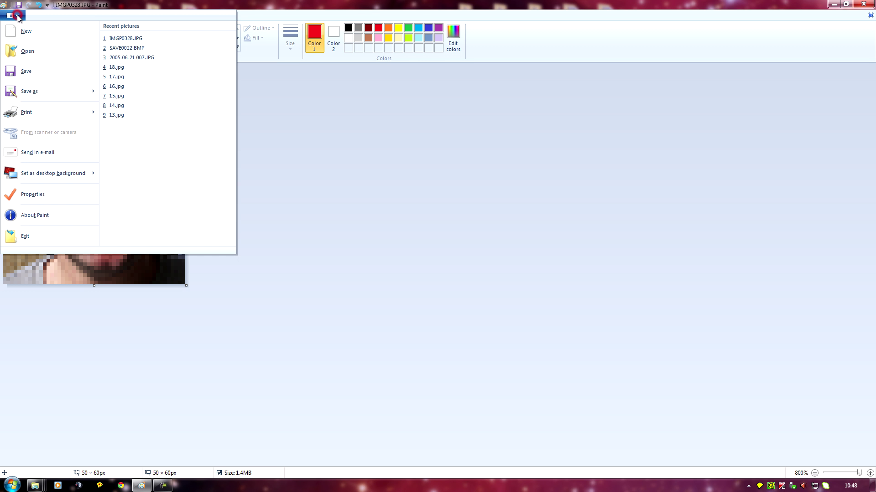
{"action": "mouse_move", "coordinate": [41, 94]}
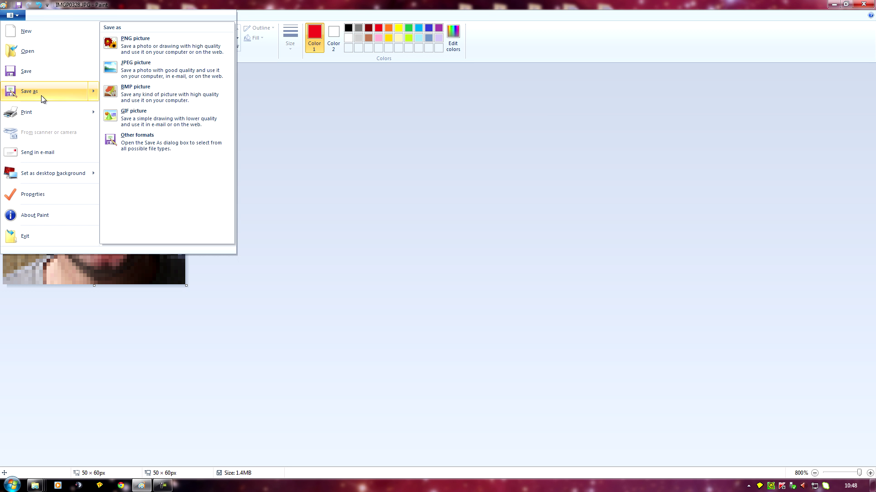